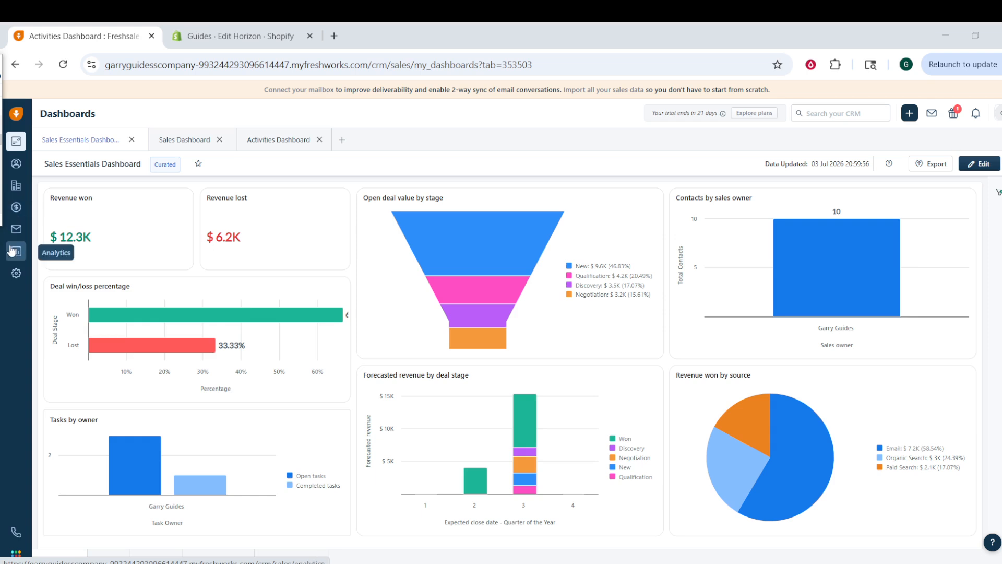
Step: Start a new web form from the Web Forms section of the admin settings
click(15, 273)
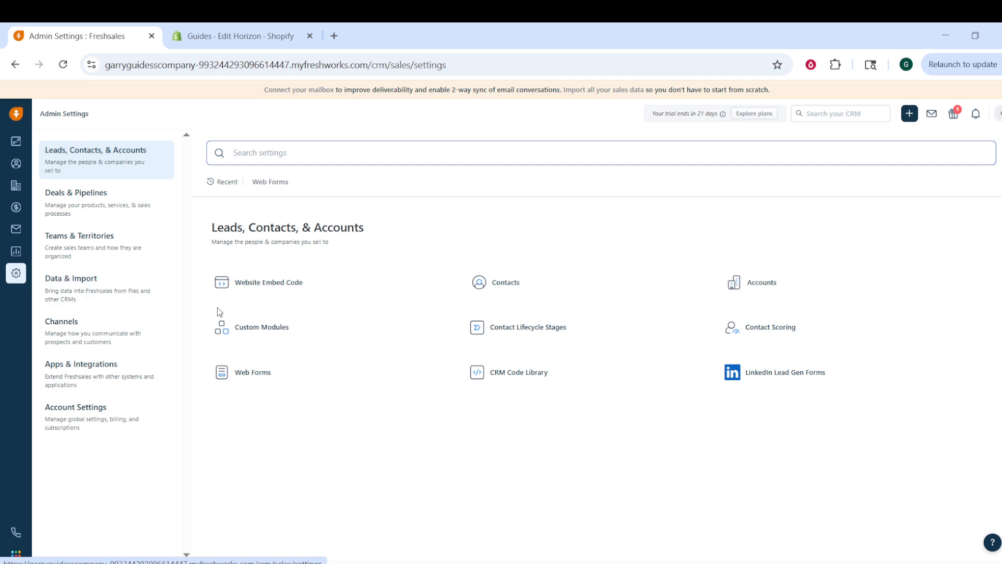
click(260, 375)
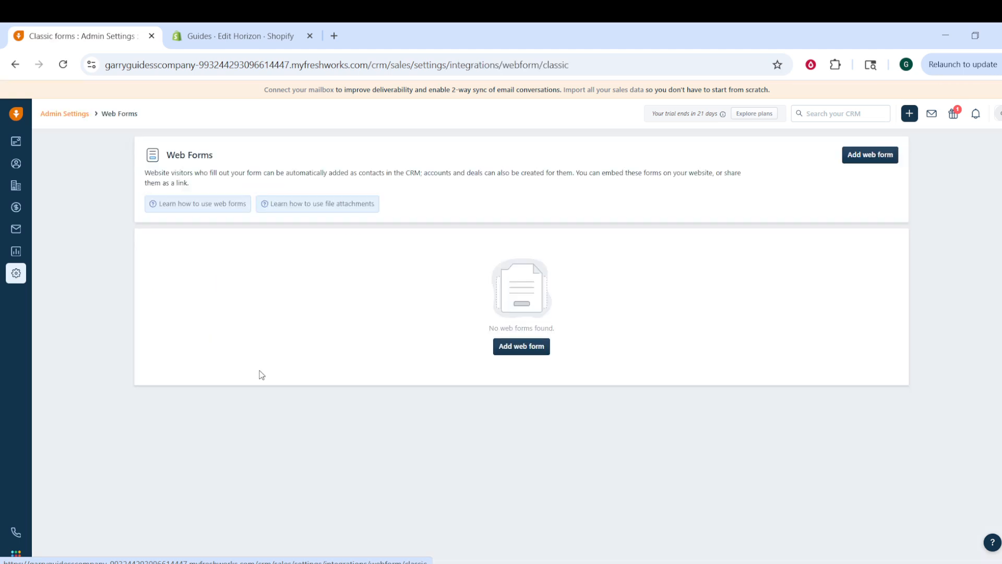
click(525, 348)
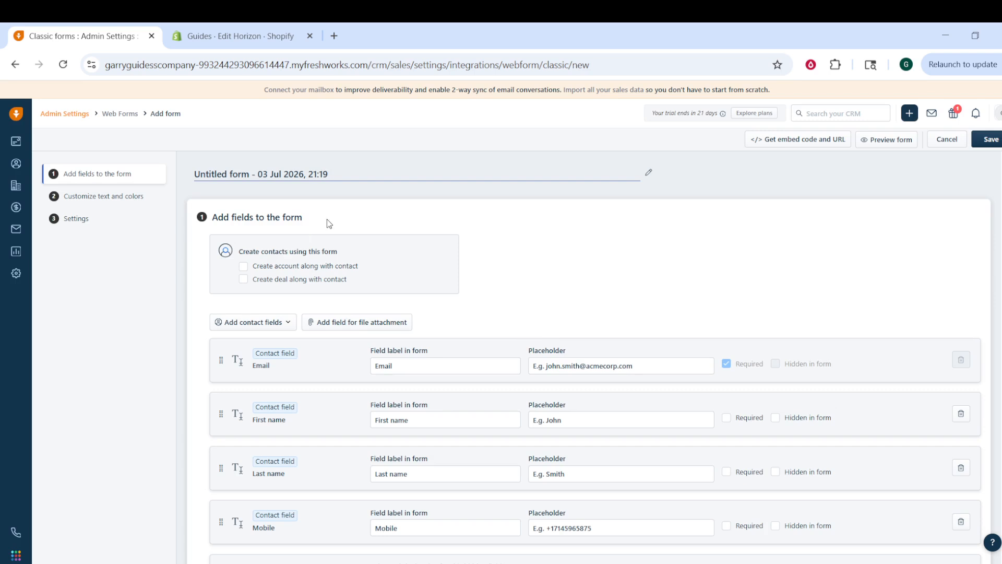
Step: Review the new form's contact fields, text and color options, and notification and submission settings
scroll(340, 252, down, 1)
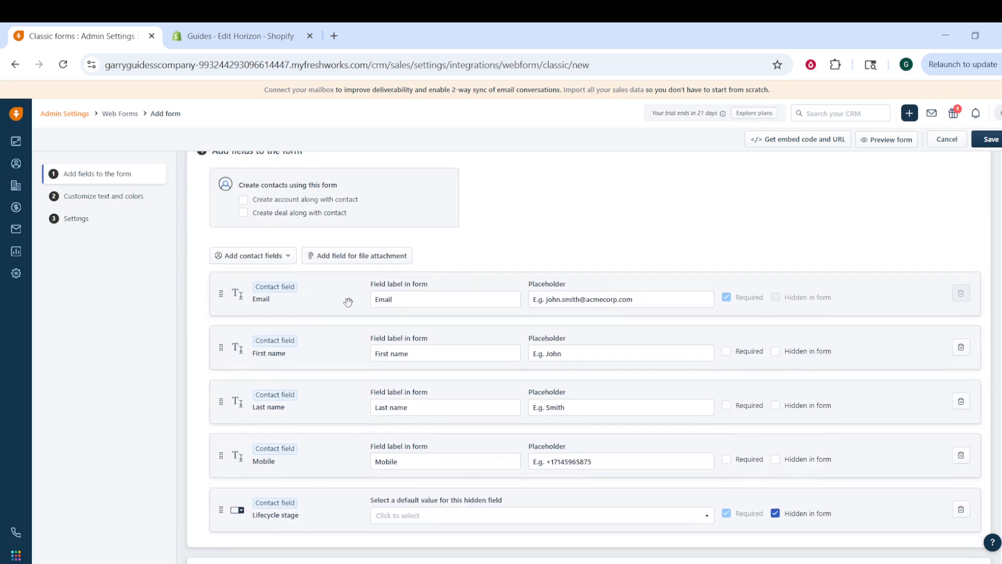
scroll(462, 369, down, 2)
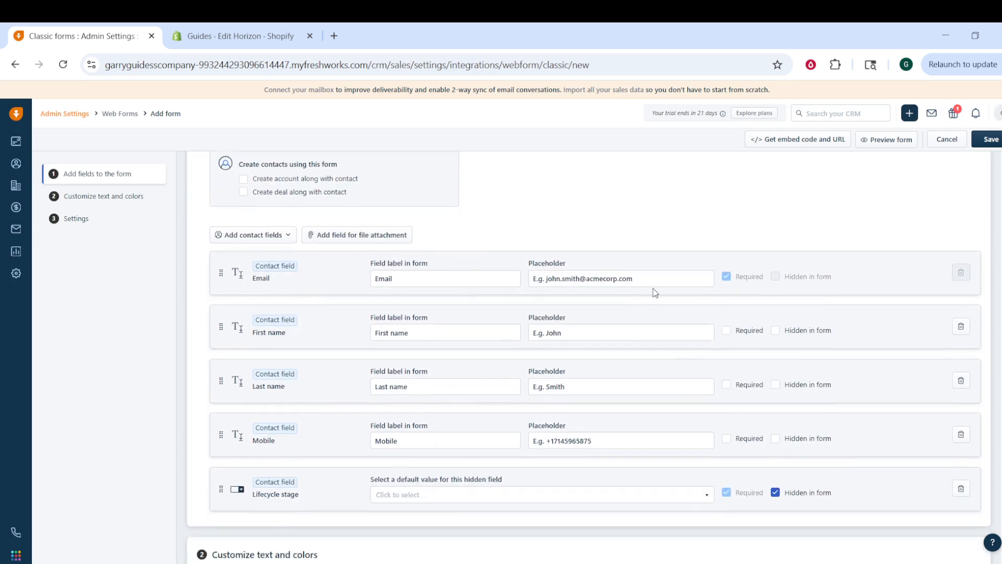
scroll(374, 345, down, 2)
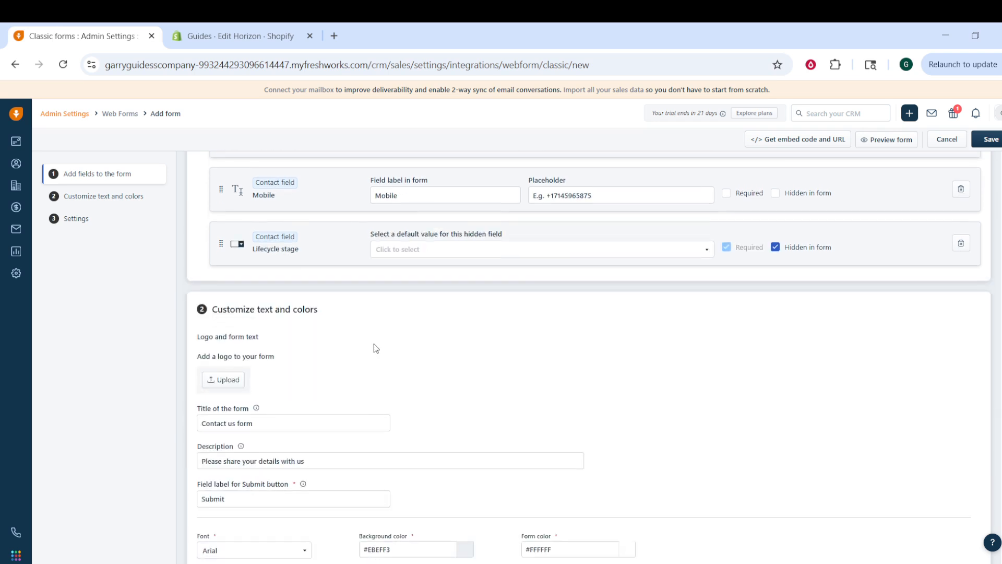
scroll(376, 350, down, 2)
scroll(338, 347, down, 3)
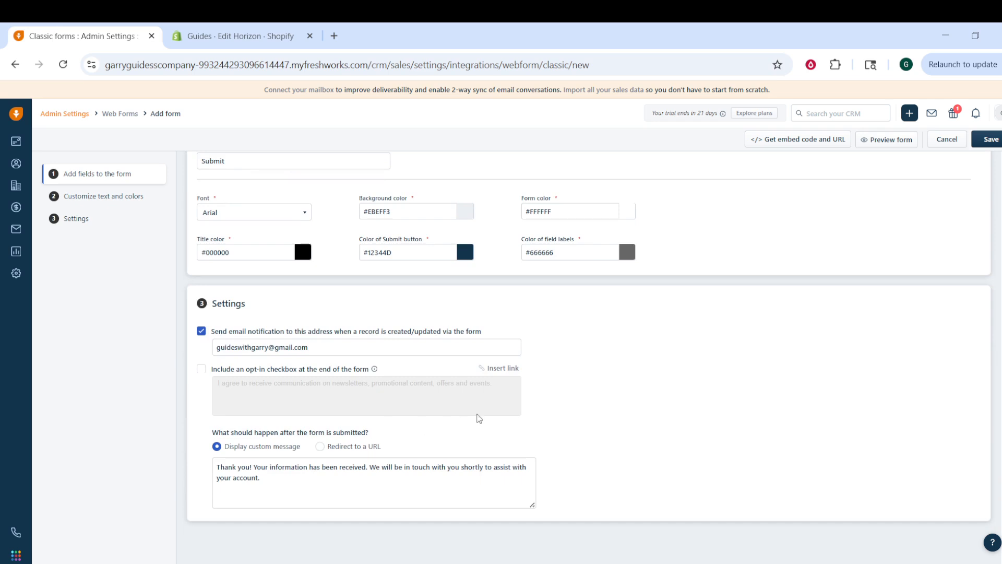
scroll(502, 397, up, 9)
scroll(509, 393, up, 2)
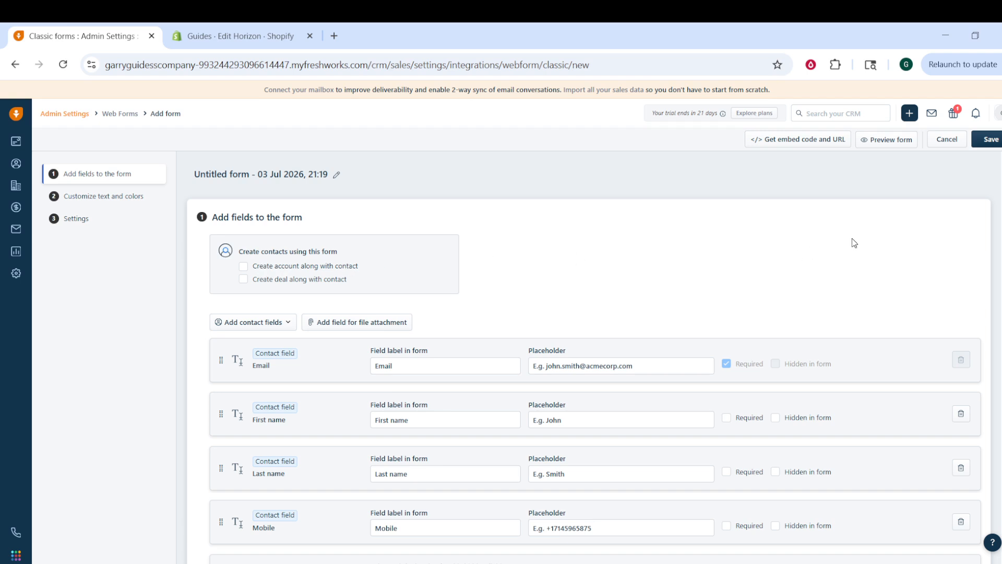
Step: Set the hidden Lifecycle stage field's default value to Lead and save the web form
click(990, 140)
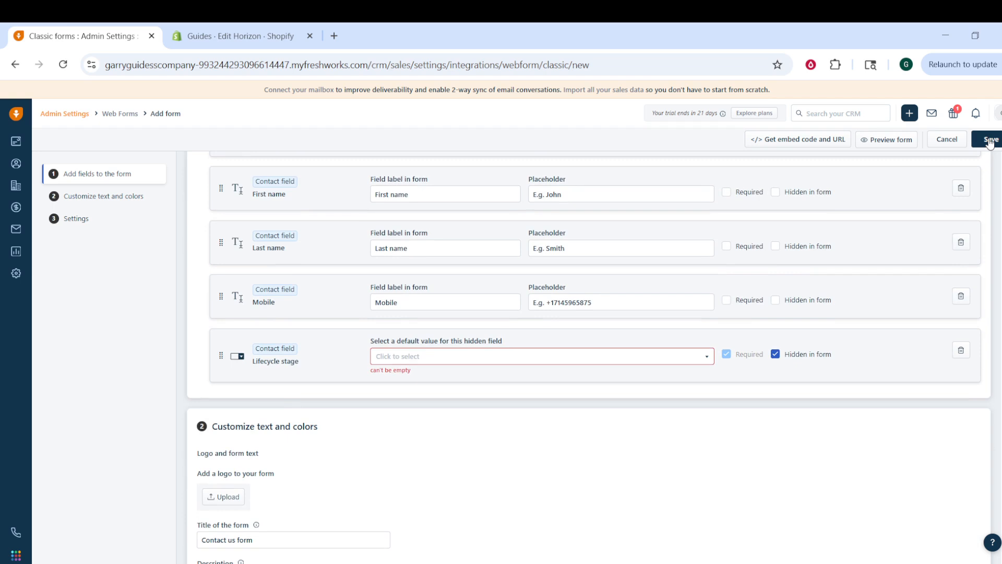
click(410, 365)
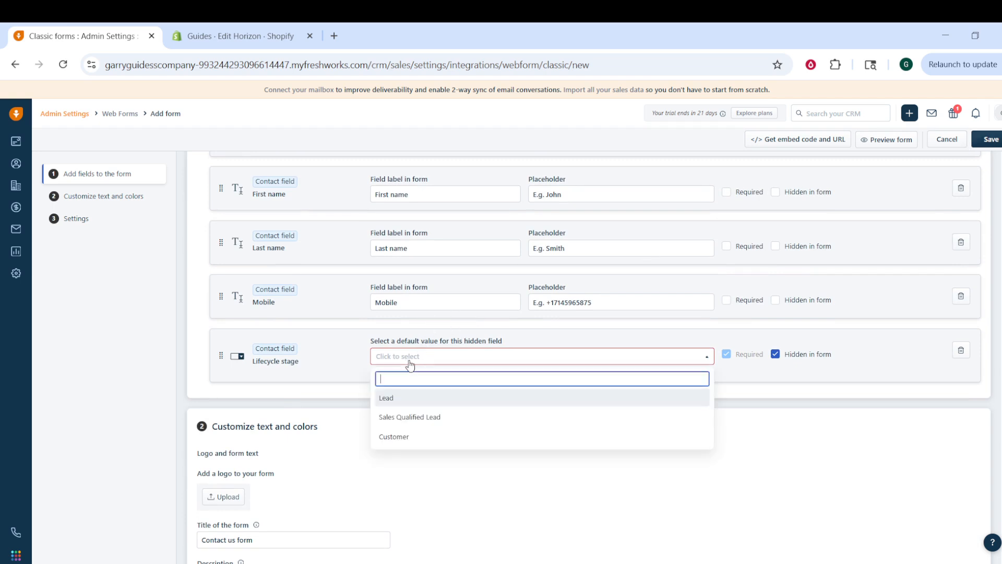
click(394, 407)
click(1000, 145)
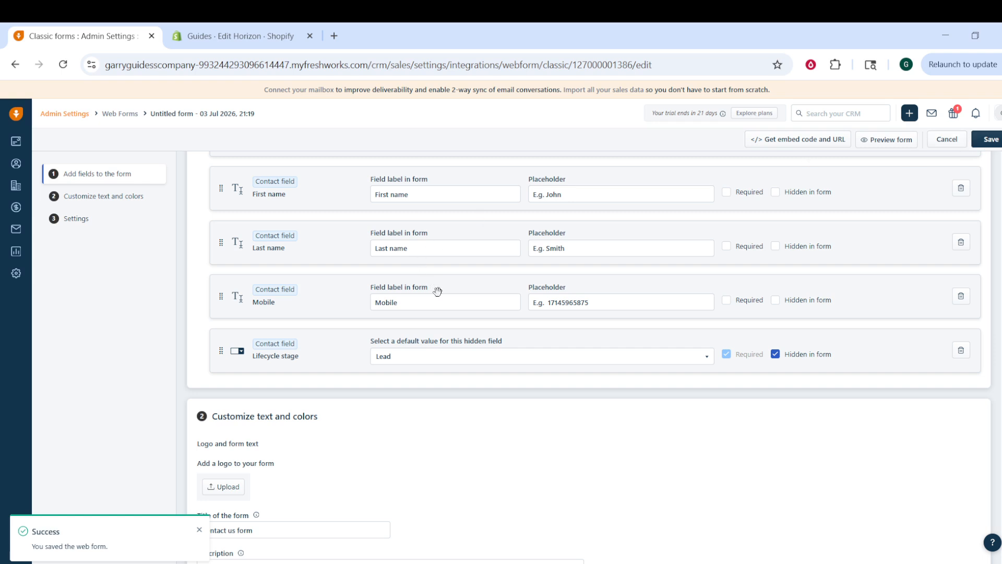
Step: Review the saved form's configuration and copy its embed code
scroll(449, 313, down, 3)
scroll(454, 336, down, 1)
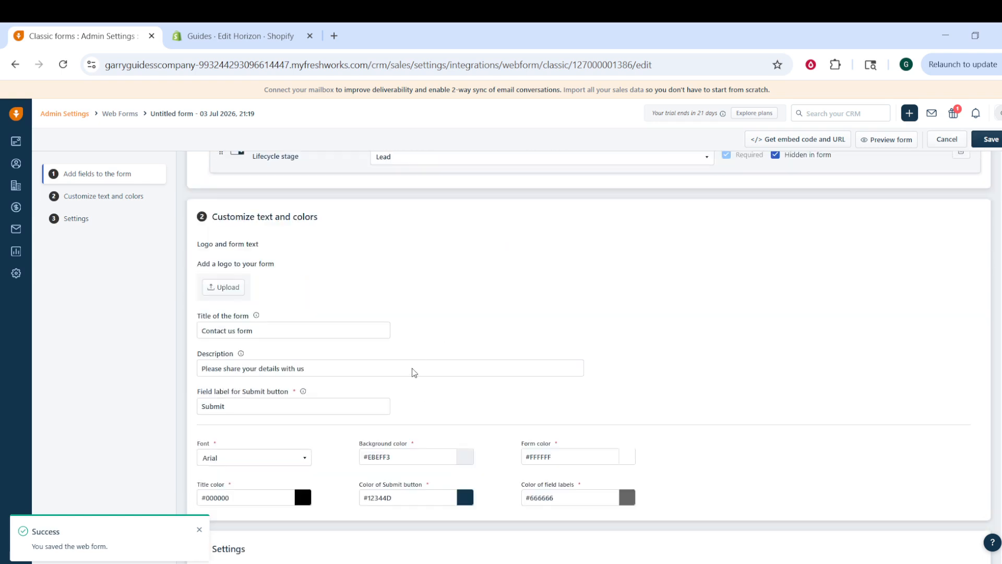
scroll(415, 381, down, 2)
scroll(420, 395, down, 2)
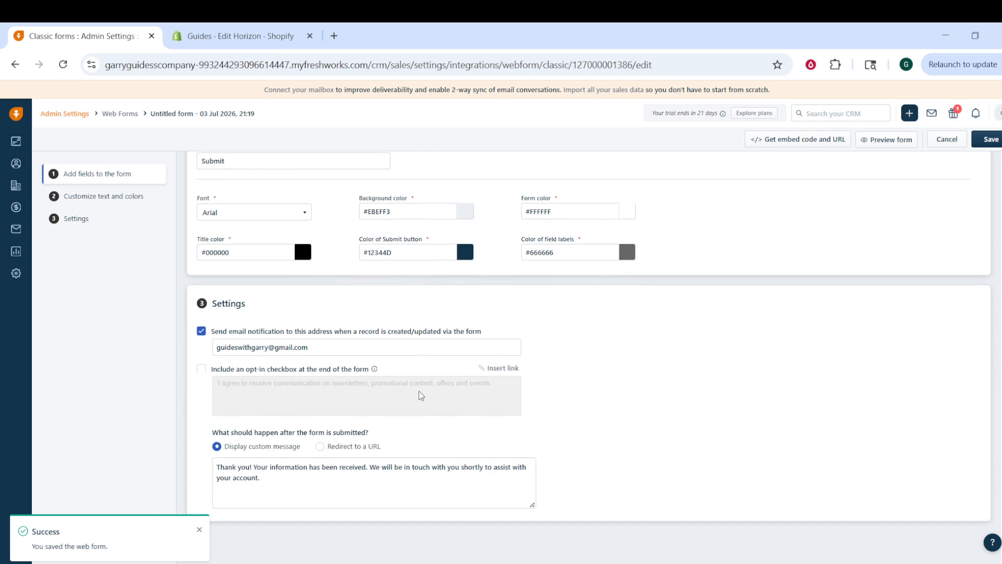
scroll(423, 443, up, 6)
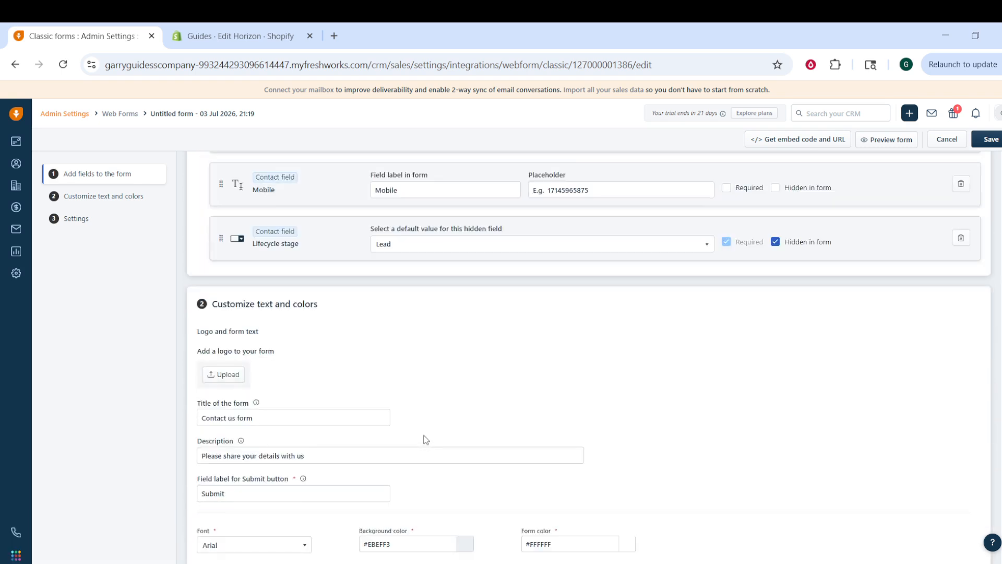
scroll(426, 440, up, 6)
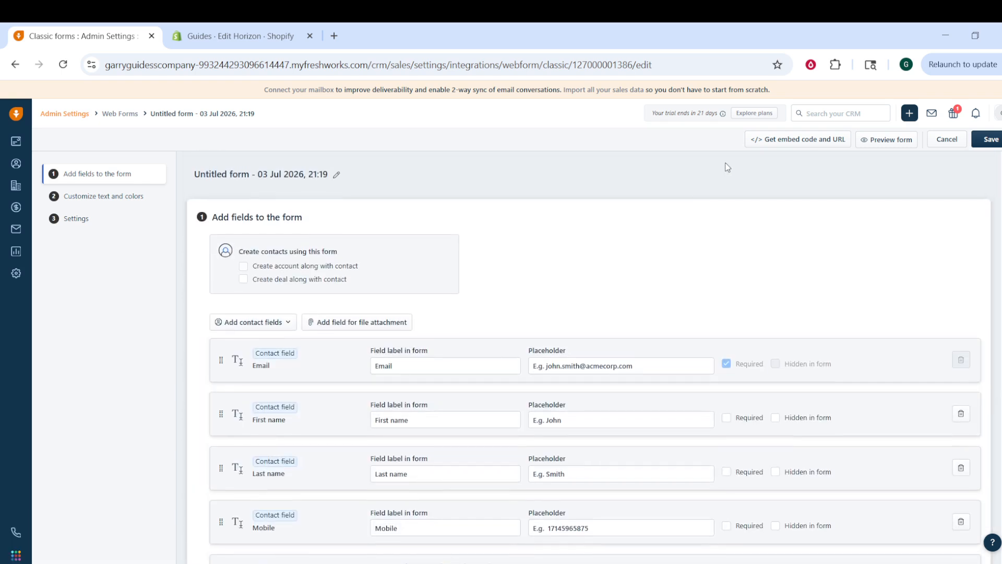
click(795, 143)
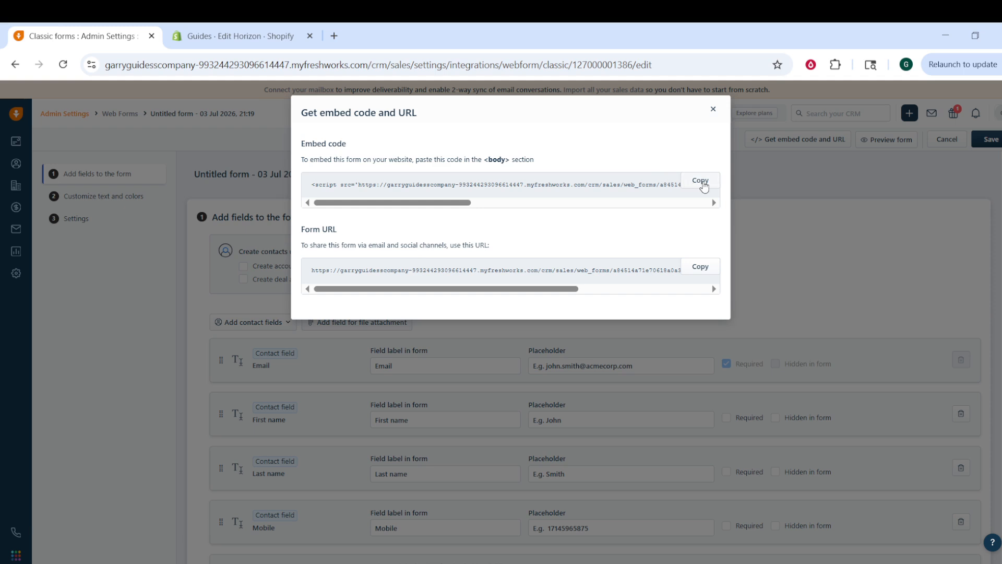
click(702, 183)
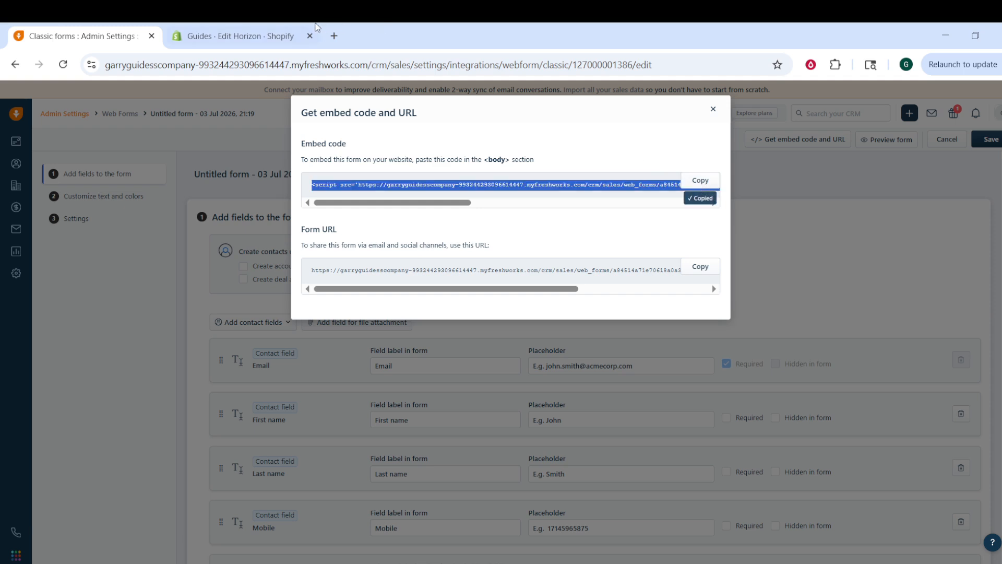
Step: Switch to Shopify, open the Horizon theme for editing, and add a Custom Liquid section to the home page template
click(261, 24)
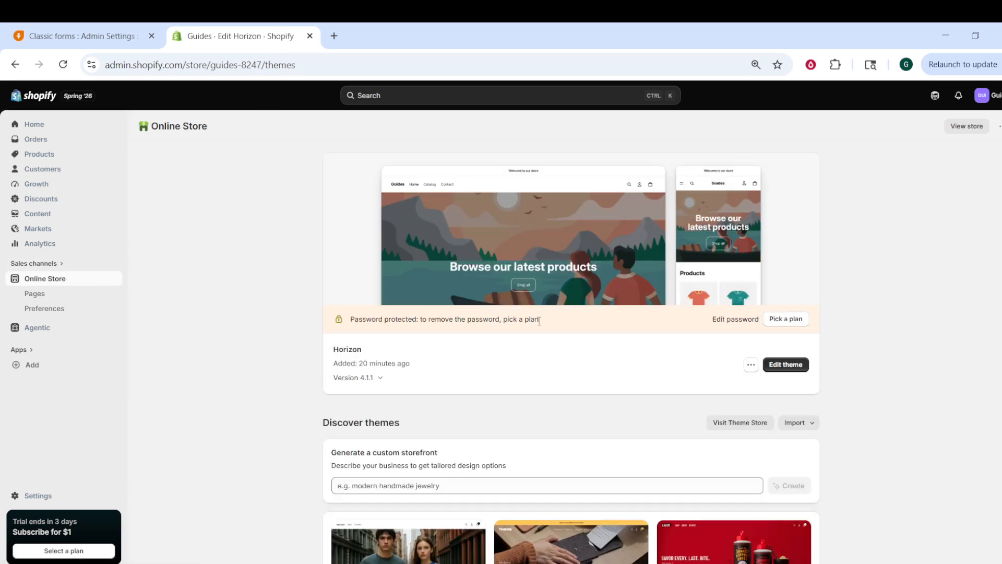
click(781, 371)
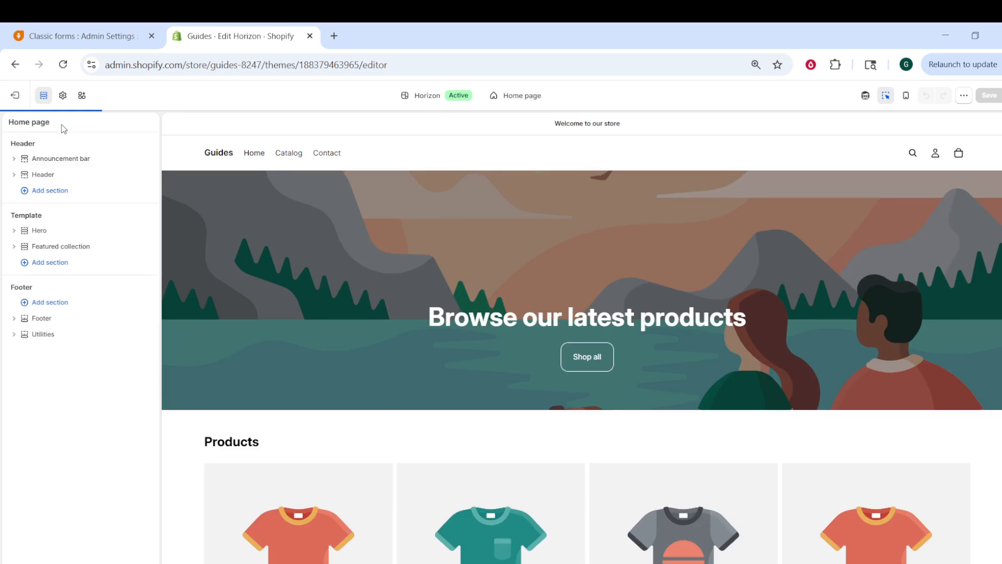
click(44, 268)
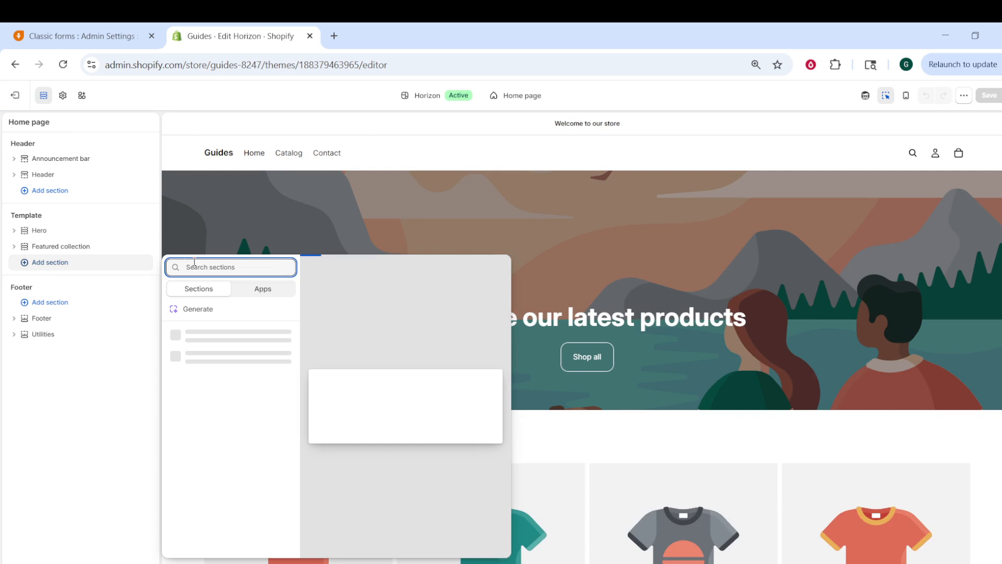
text(cu)
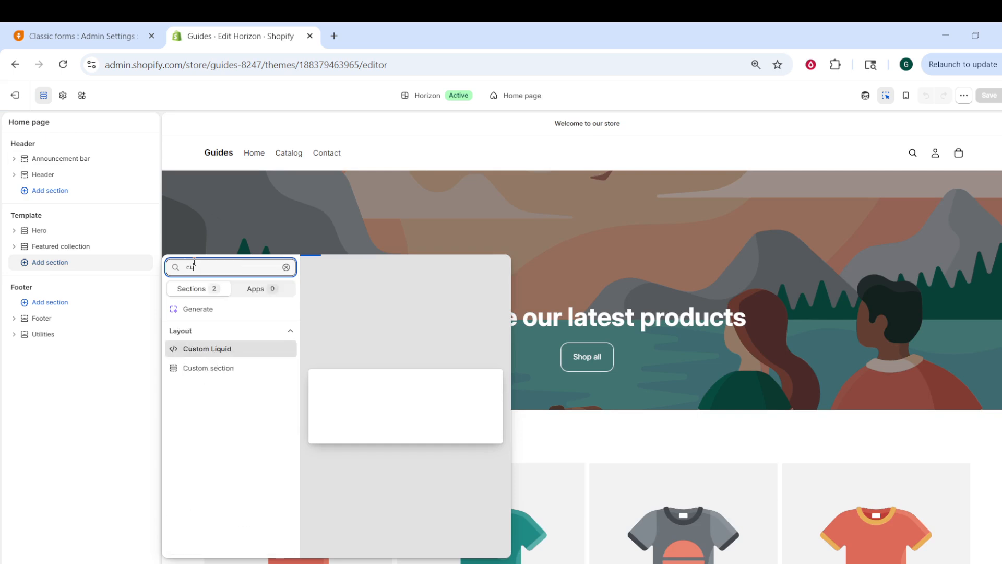
click(194, 349)
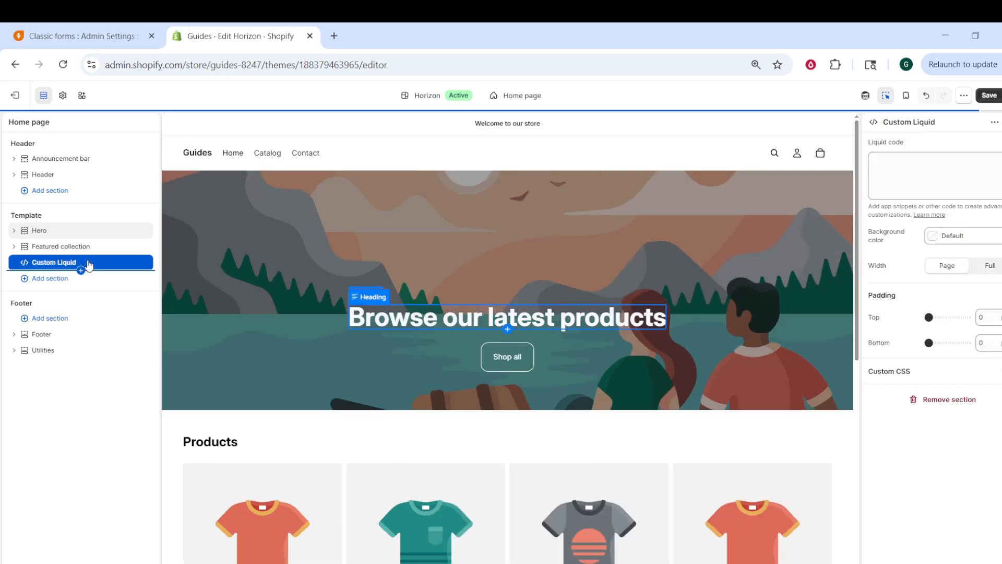
Step: Paste the copied form embed code as the Custom Liquid section's code, check the form in the preview, and save the theme
click(930, 154)
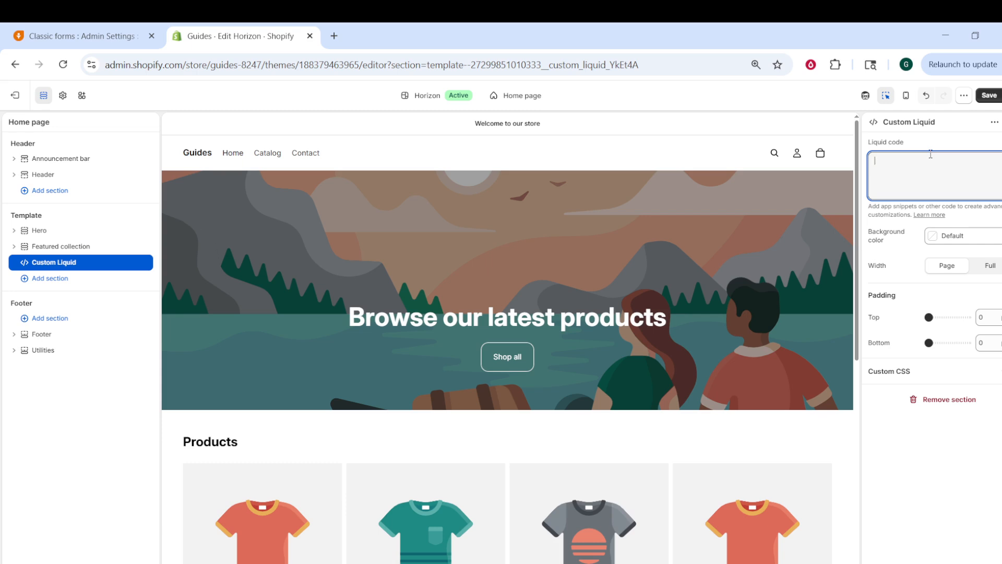
key(ctrl+v)
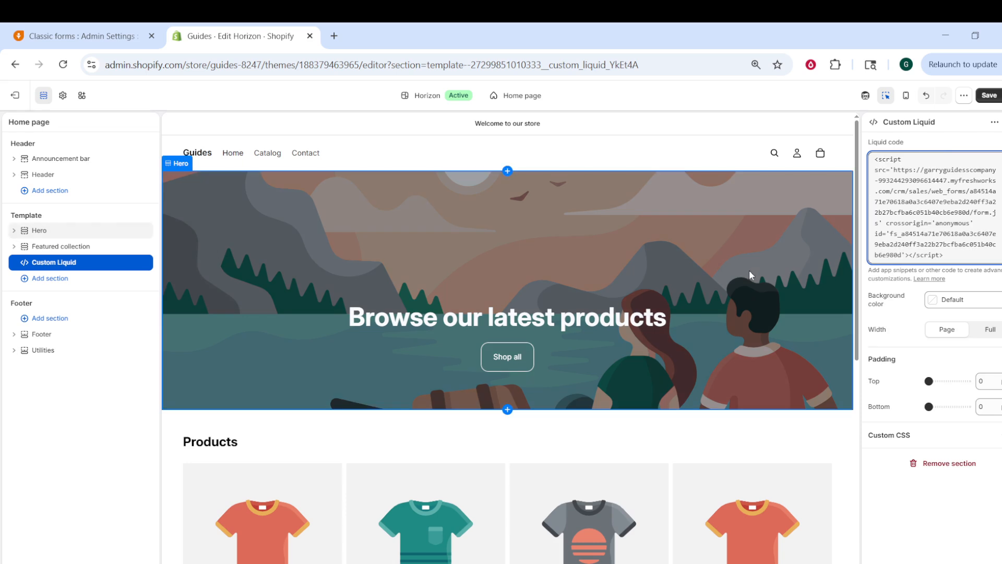
scroll(757, 267, down, 4)
scroll(760, 267, down, 5)
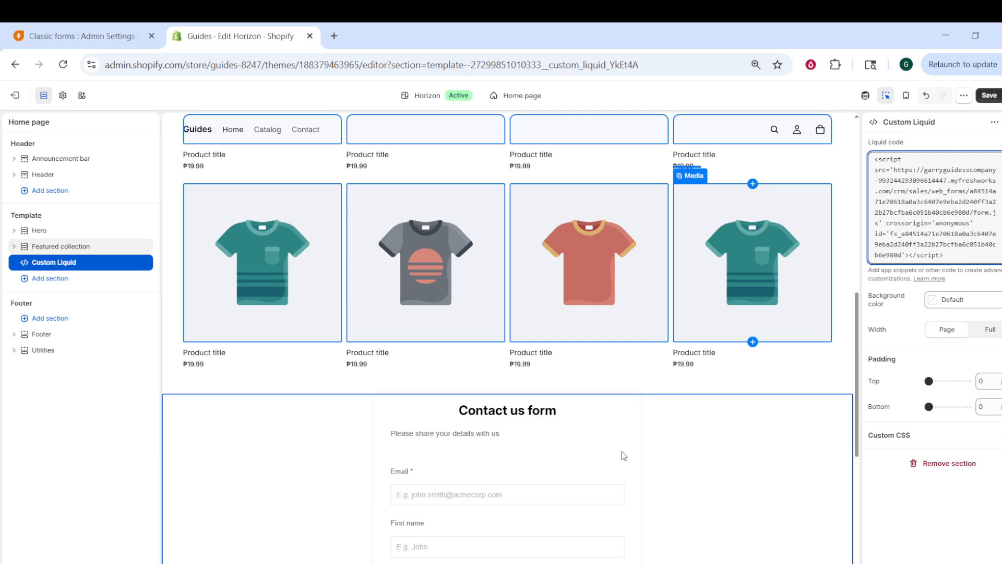
scroll(601, 442, down, 3)
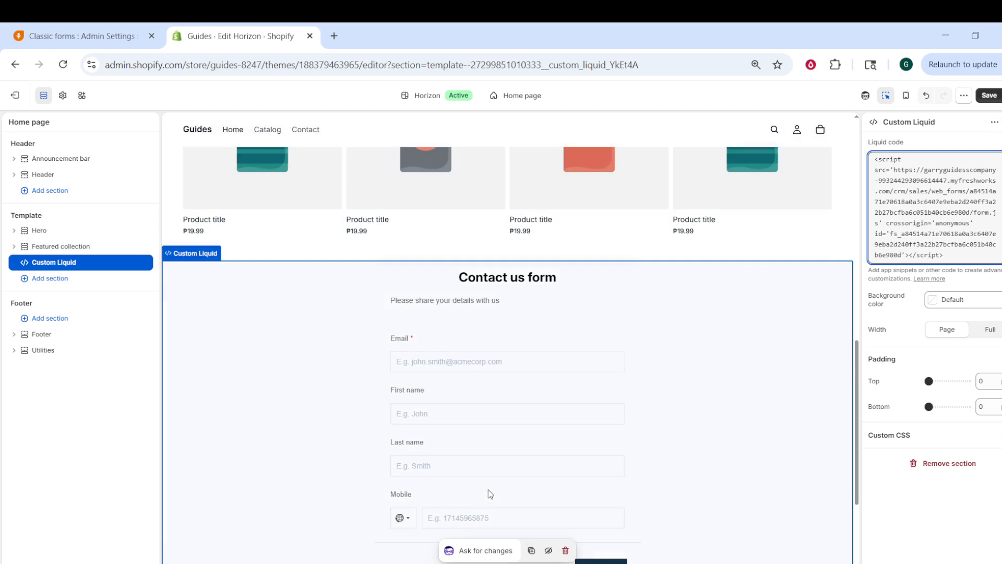
scroll(428, 396, down, 2)
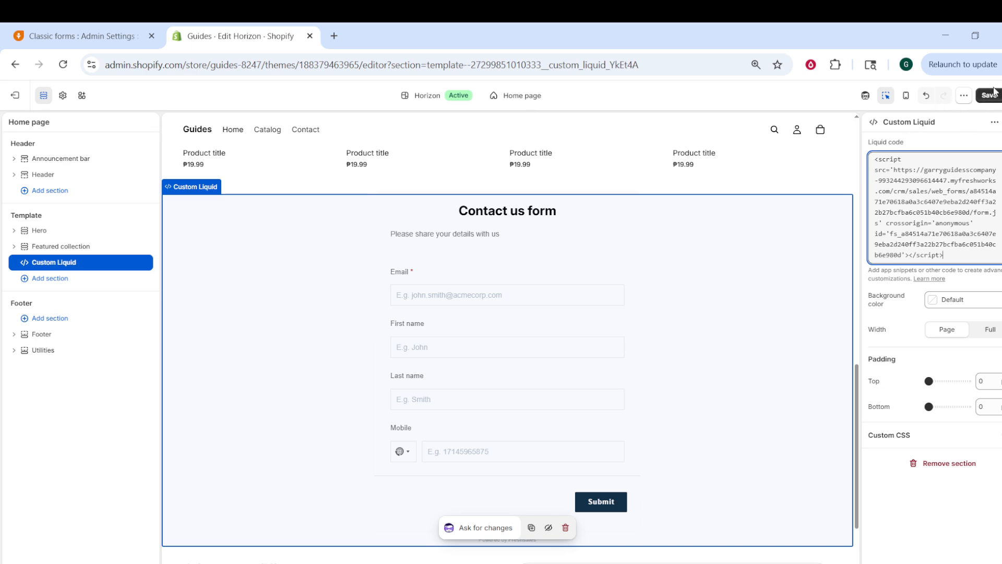
scroll(489, 291, down, 1)
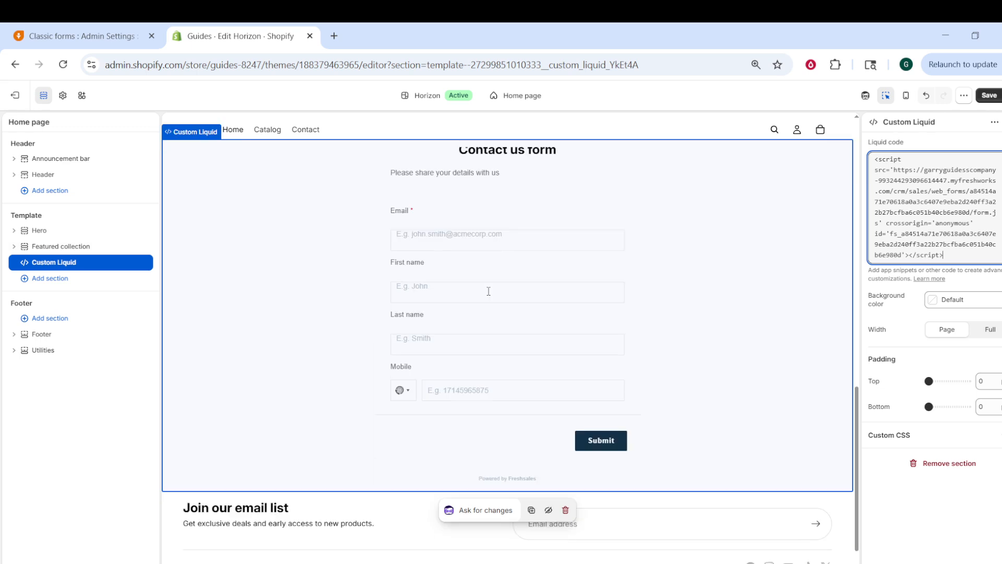
scroll(461, 377, up, 1)
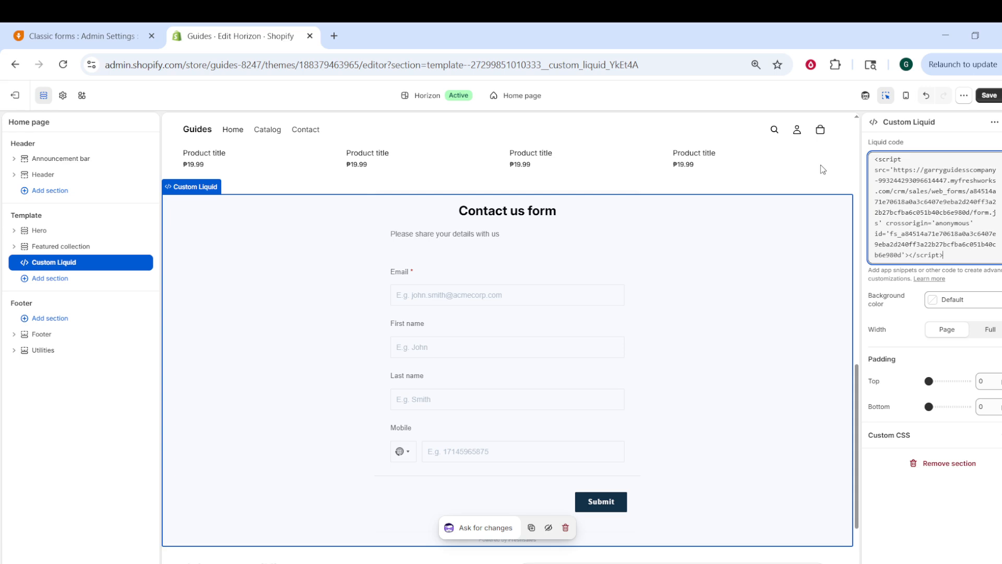
key(ctrl+s)
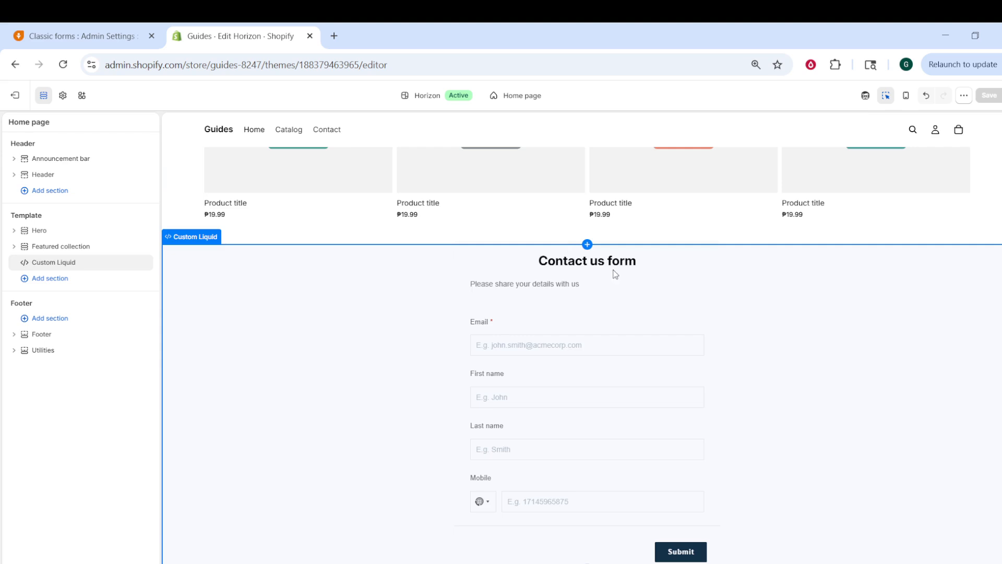
scroll(741, 319, down, 1)
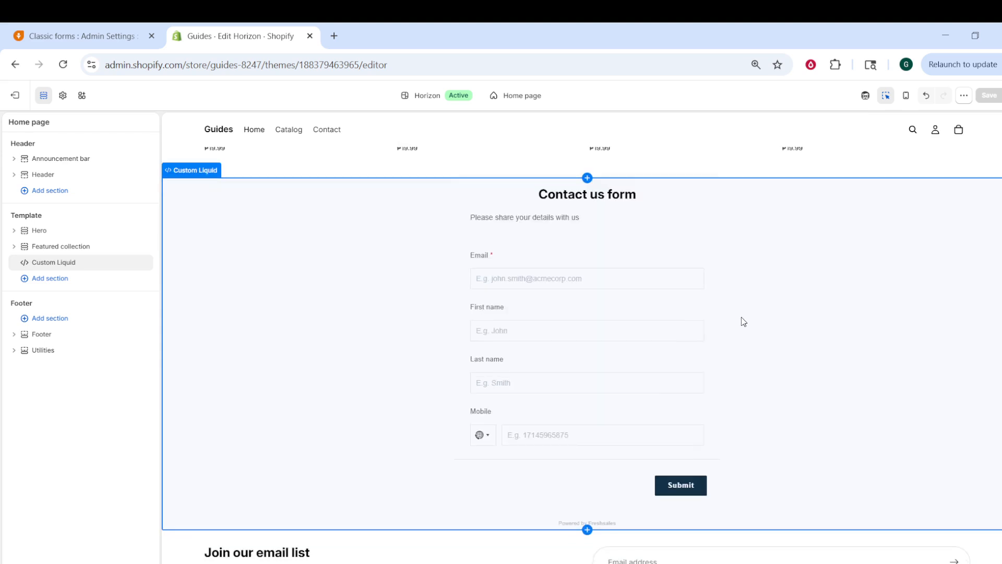